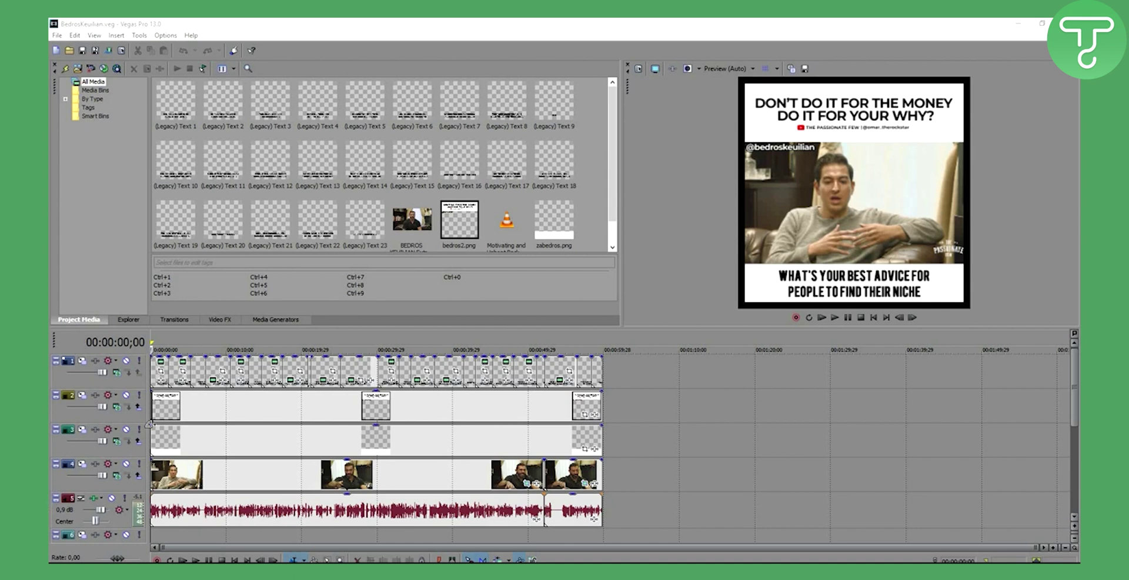
Play the project preview and scrub through its captions, then return the playhead to the start.
{"action": "left_click", "coordinate": [157, 343]}
{"action": "key", "text": "space"}
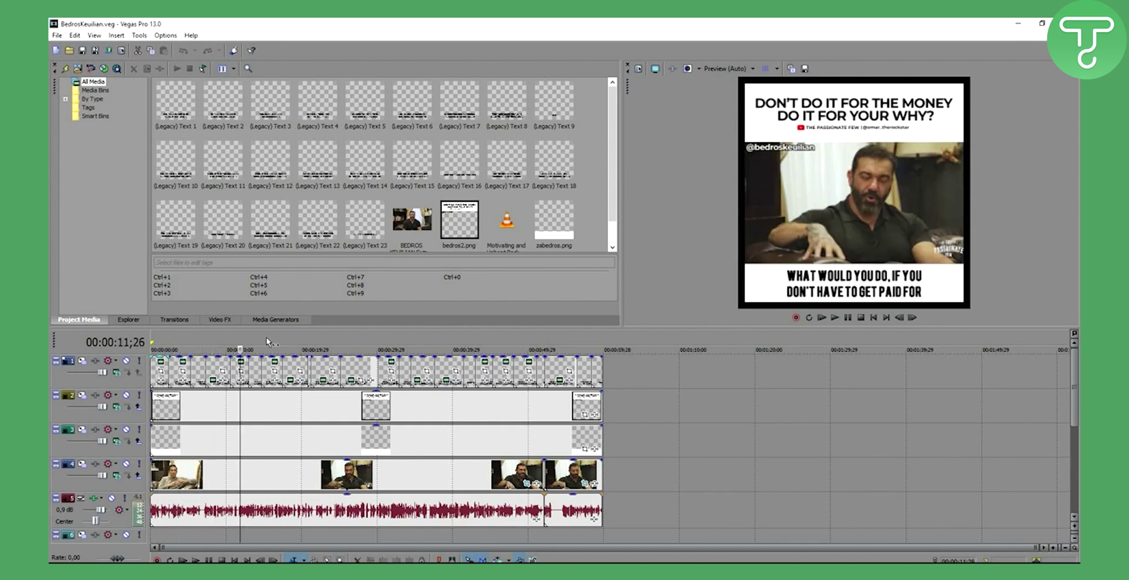
{"action": "left_click", "coordinate": [301, 341]}
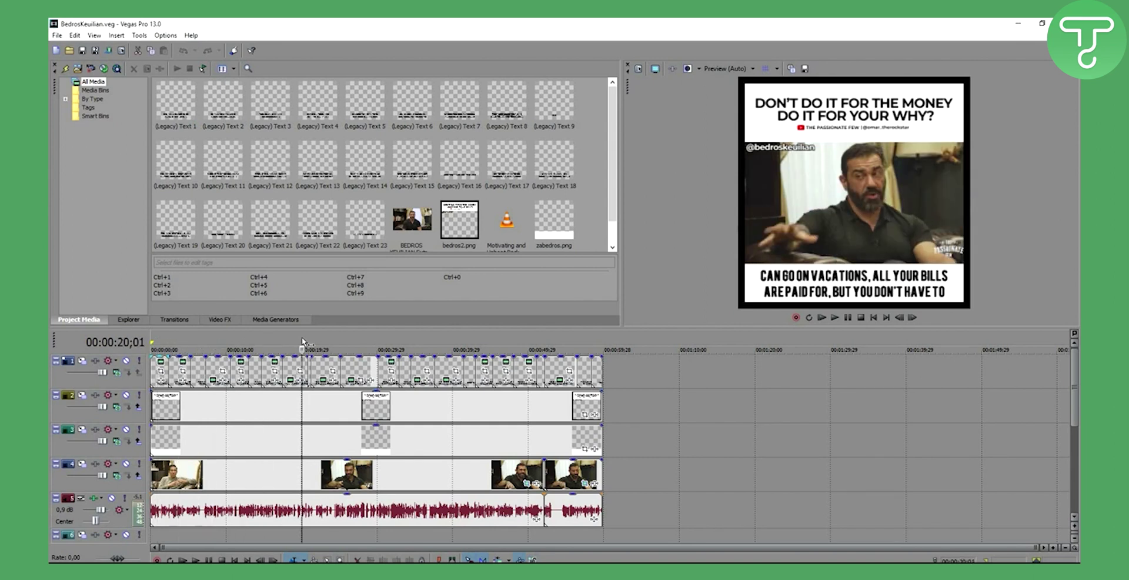
{"action": "left_click", "coordinate": [384, 343]}
{"action": "left_click", "coordinate": [445, 343]}
{"action": "left_click", "coordinate": [493, 343]}
{"action": "left_click", "coordinate": [581, 341]}
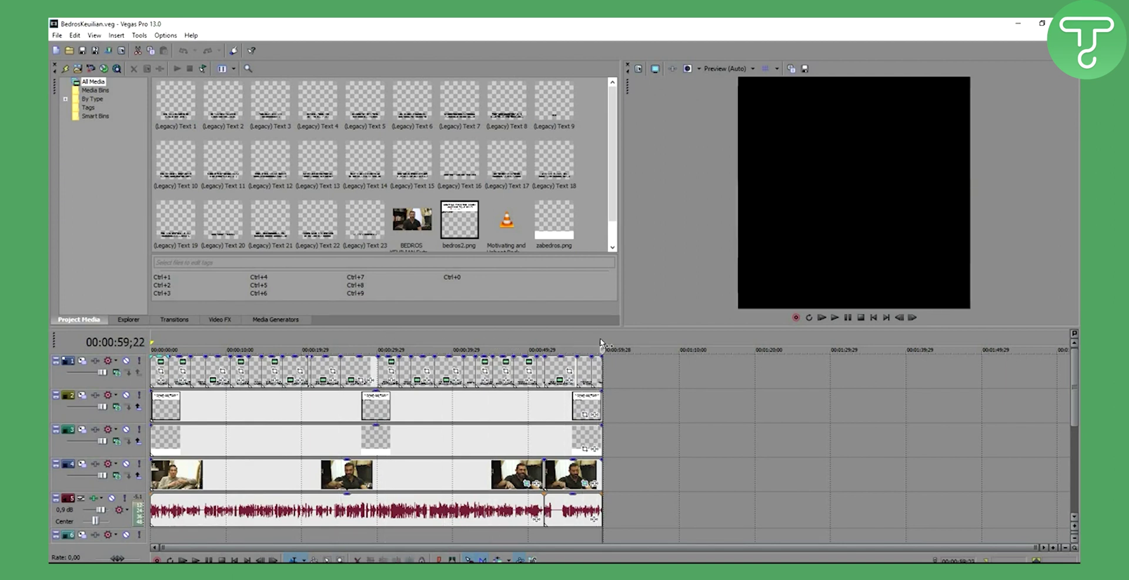
{"action": "left_click", "coordinate": [592, 343]}
{"action": "left_click", "coordinate": [576, 343]}
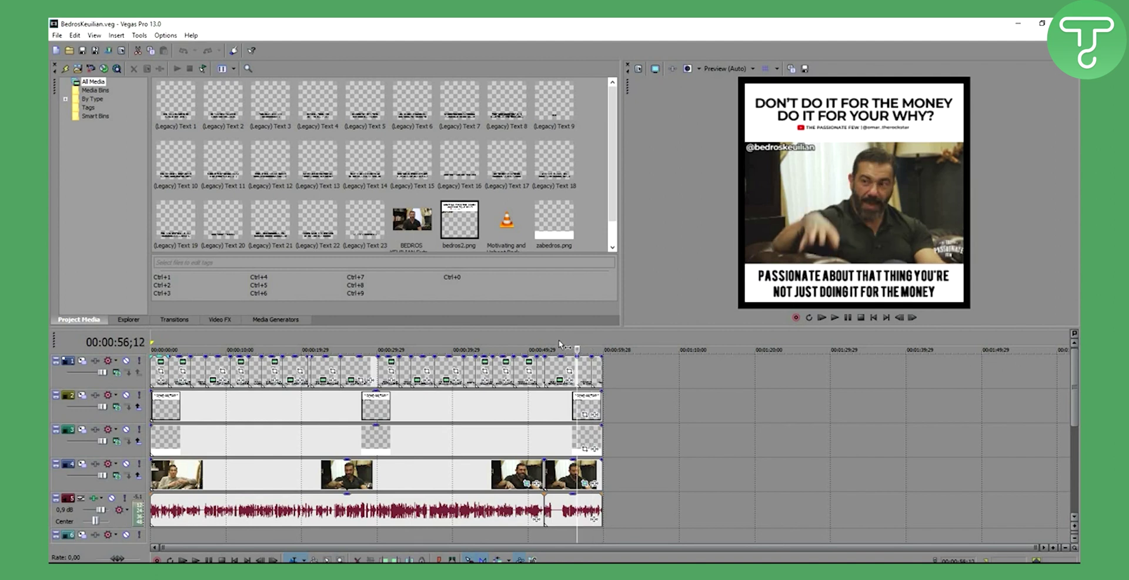
{"action": "left_click", "coordinate": [559, 343]}
{"action": "left_click", "coordinate": [400, 343]}
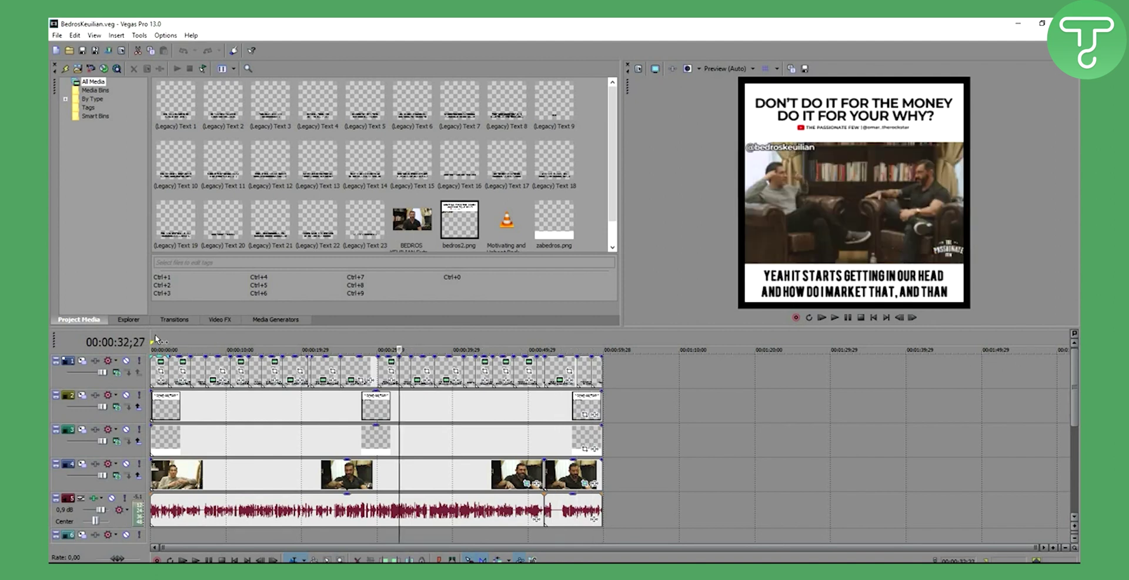
{"action": "left_click", "coordinate": [152, 335]}
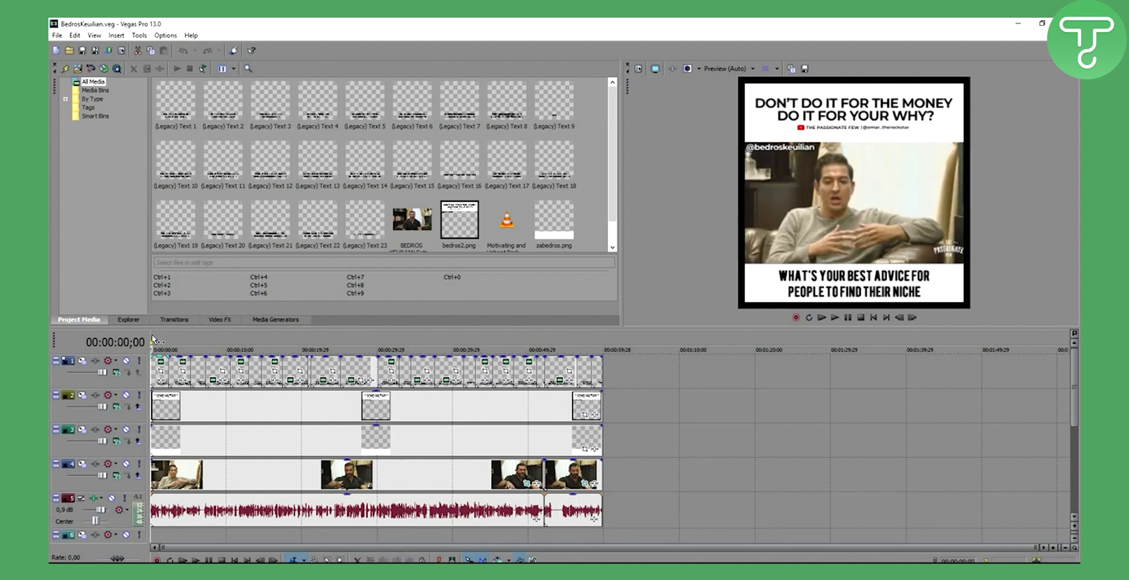
Review the project video properties' width and height and the Summary, Ruler and Audio CD settings, then accept them.
{"action": "left_click", "coordinate": [639, 72]}
{"action": "left_click", "coordinate": [506, 150]}
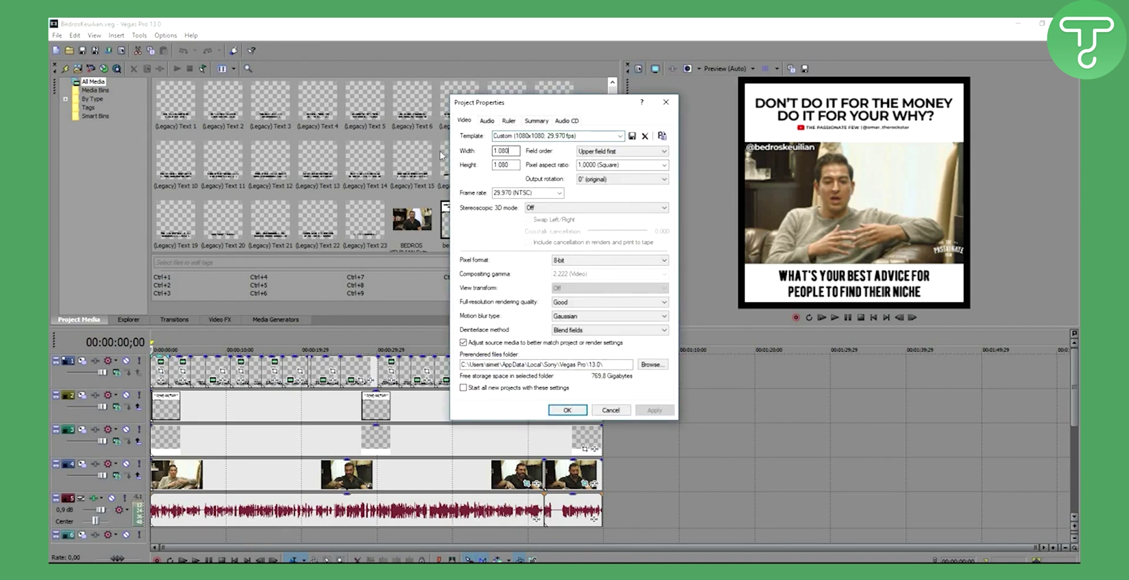
{"action": "key", "text": "Tab"}
{"action": "left_click", "coordinate": [533, 121]}
{"action": "left_click", "coordinate": [513, 122]}
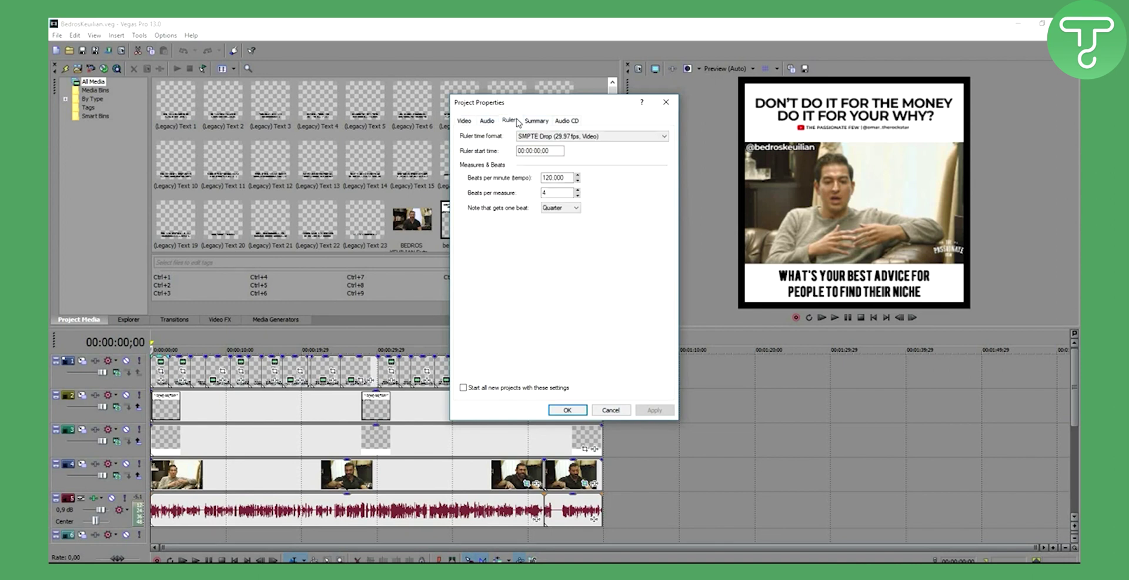
{"action": "left_click", "coordinate": [563, 121]}
{"action": "left_click", "coordinate": [464, 121]}
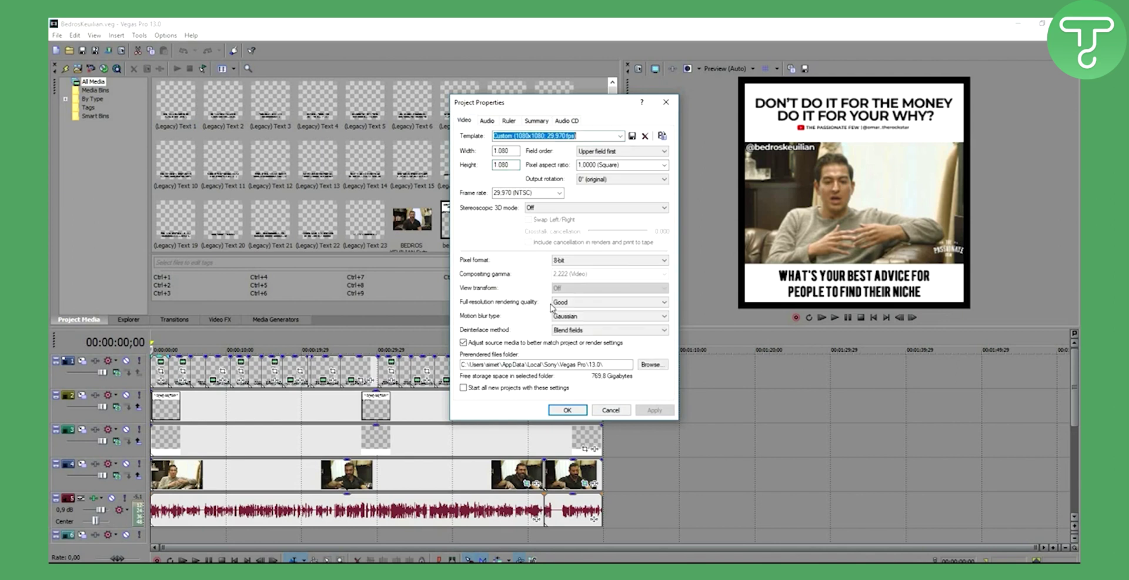
{"action": "left_click", "coordinate": [569, 410]}
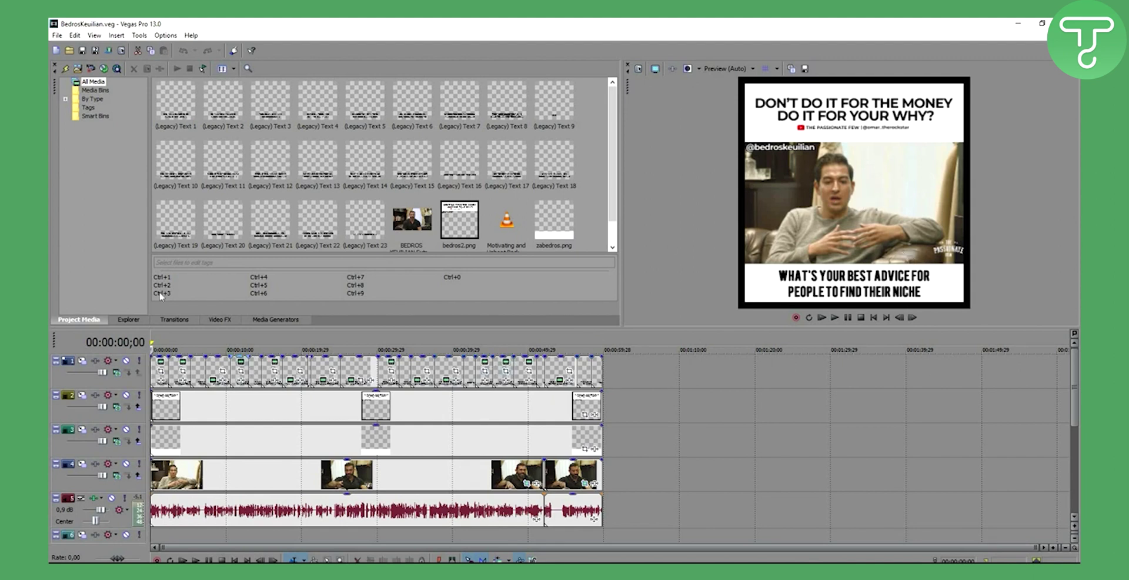
Start Render As and pick THE PASSIONATE FEW MainConcept AVC template.
{"action": "left_click", "coordinate": [57, 36]}
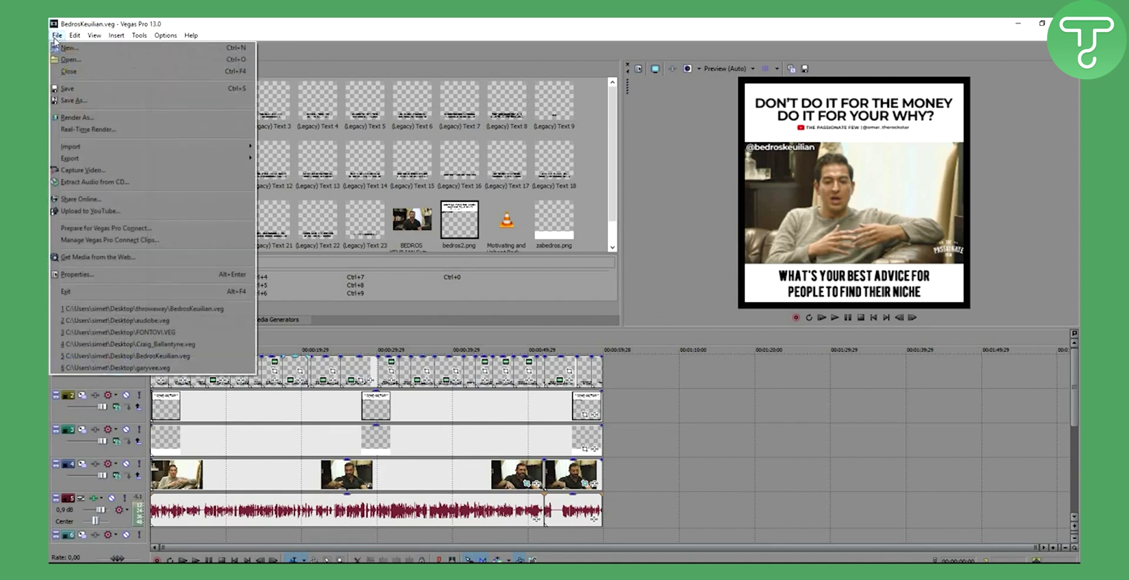
{"action": "left_click", "coordinate": [77, 120]}
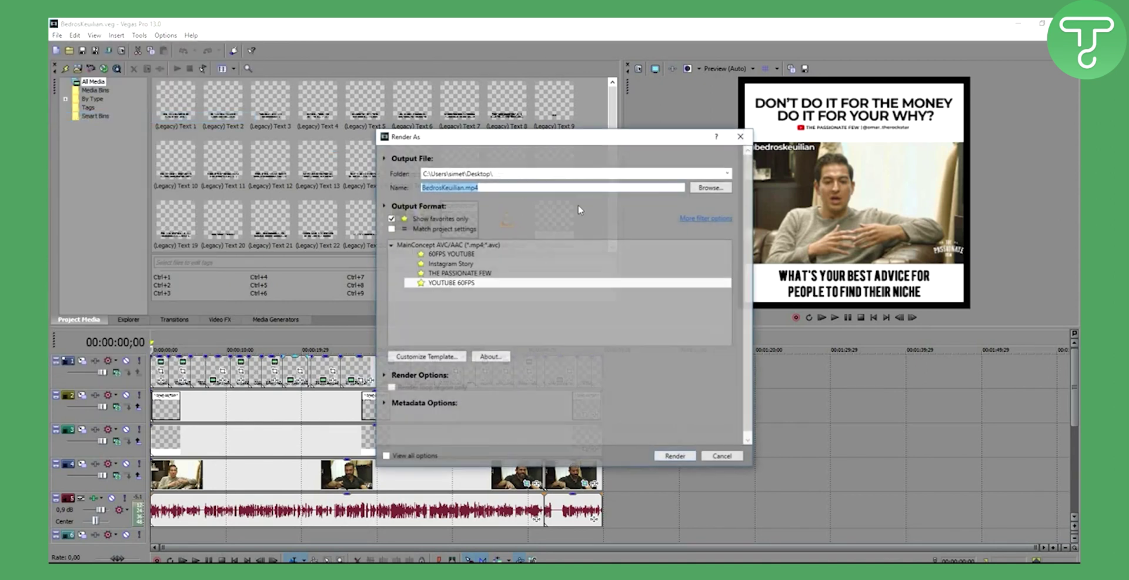
{"action": "left_click", "coordinate": [480, 276]}
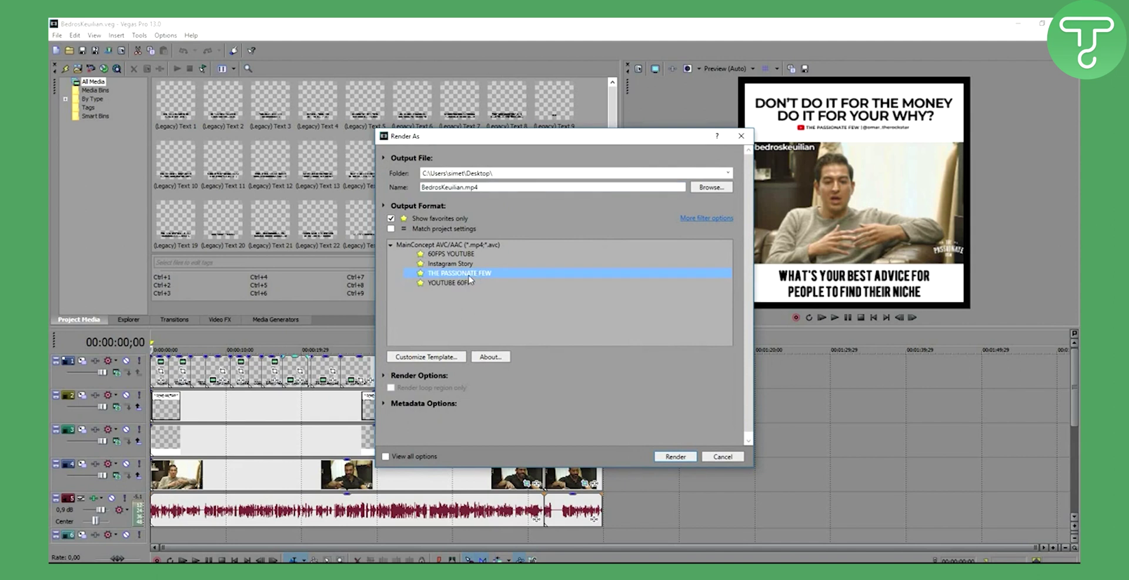
{"action": "right_click", "coordinate": [468, 278]}
{"action": "left_click", "coordinate": [459, 276]}
Customize the template to a 1080x1080 frame size and save its settings.
{"action": "left_click", "coordinate": [427, 357]}
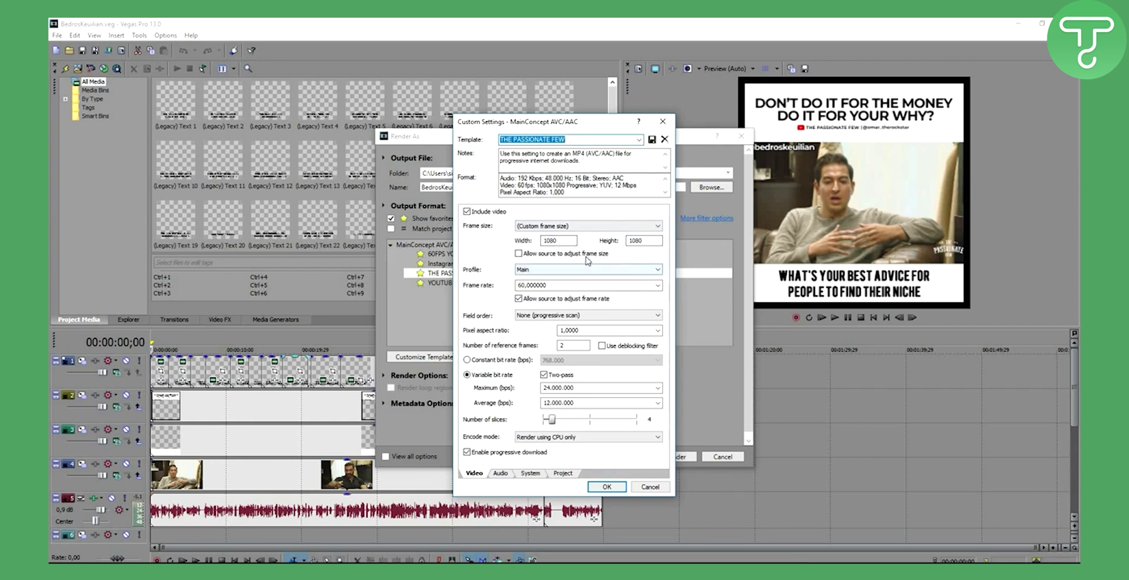
{"action": "left_click_drag", "start_coordinate": [563, 241], "coordinate": [542, 242]}
{"action": "double_click", "coordinate": [648, 241]}
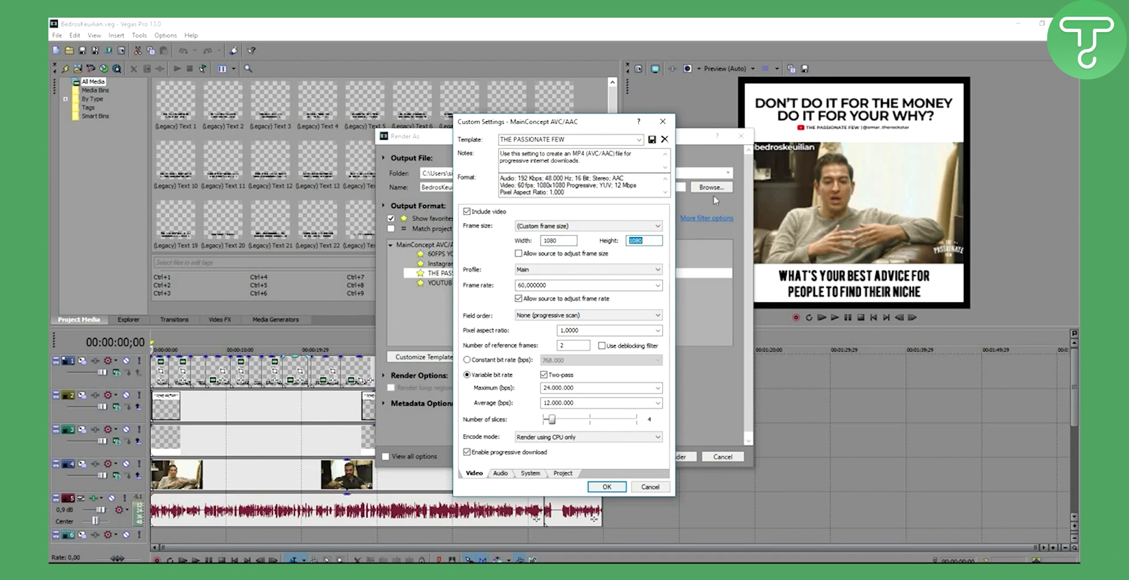
{"action": "left_click", "coordinate": [606, 487]}
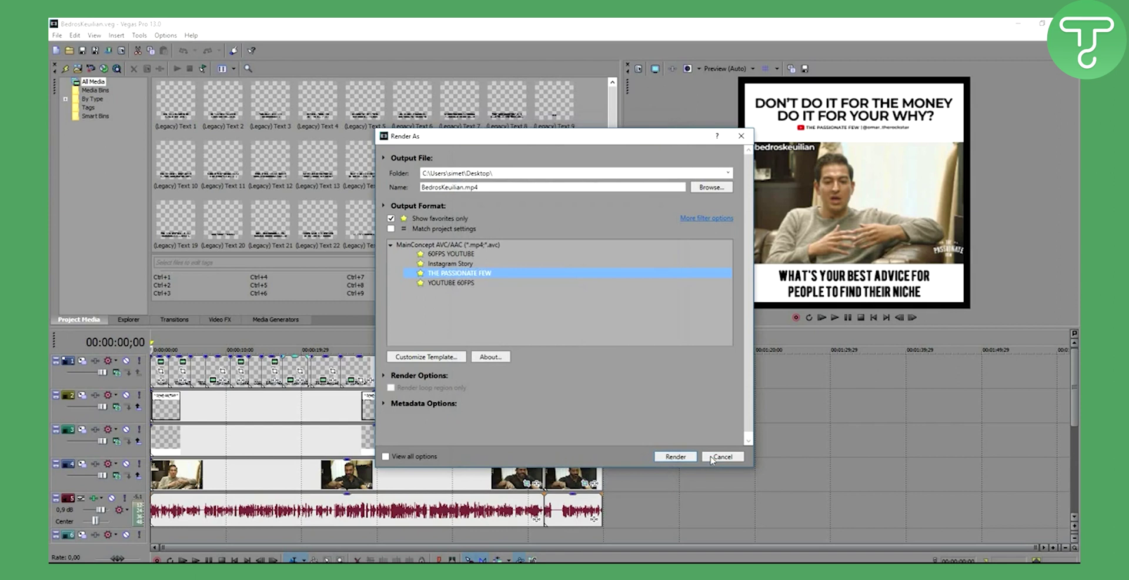
Cancel the render dialog, confirm the project is still 1080x1080, then bring up the File menu.
{"action": "left_click", "coordinate": [723, 456]}
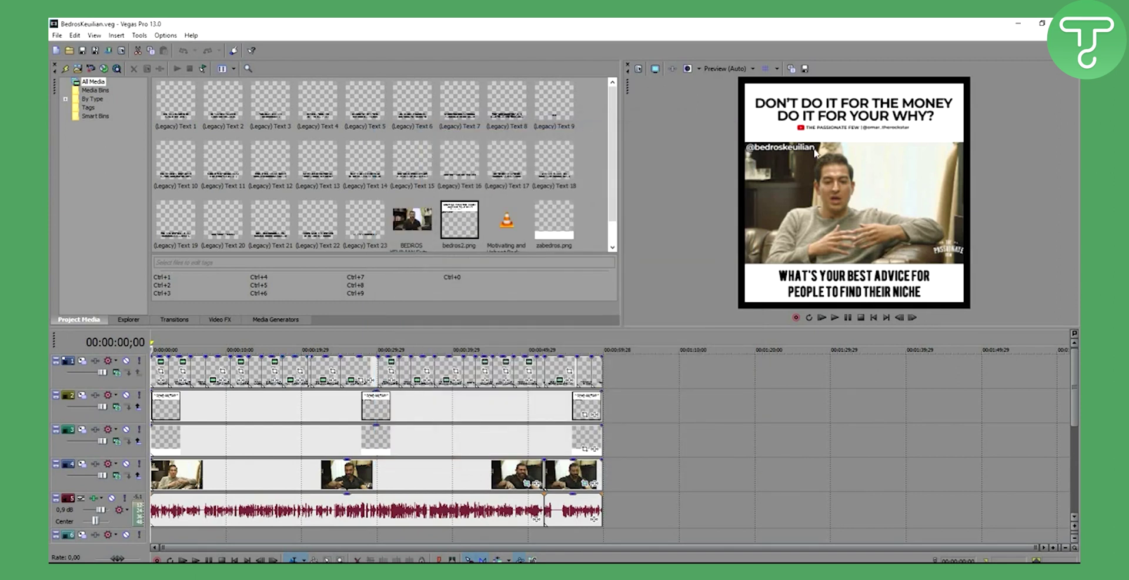
{"action": "left_click", "coordinate": [639, 69]}
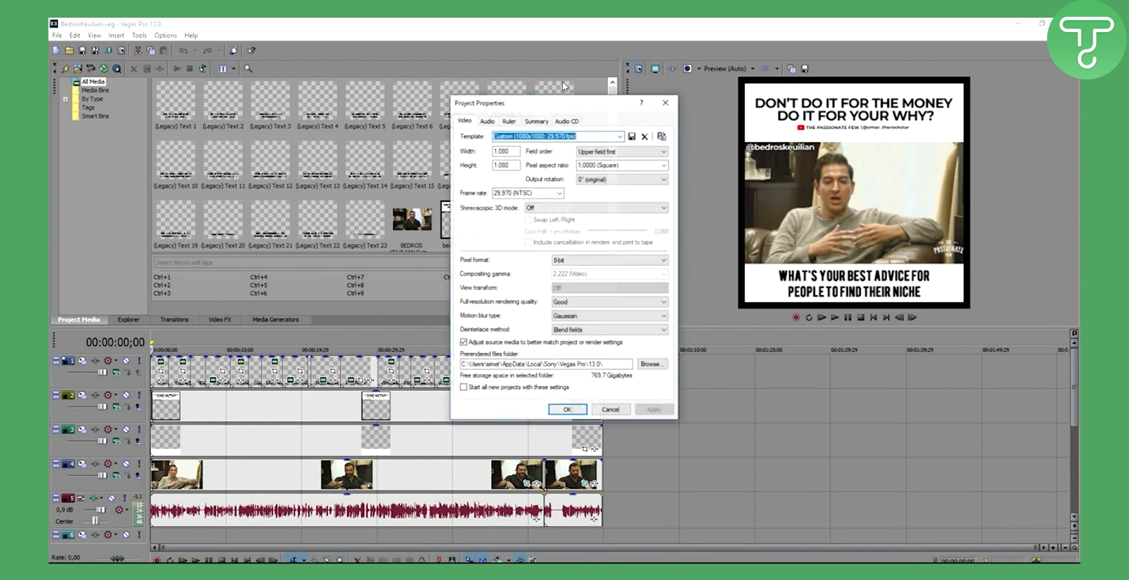
{"action": "left_click", "coordinate": [516, 151]}
{"action": "left_click", "coordinate": [516, 165]}
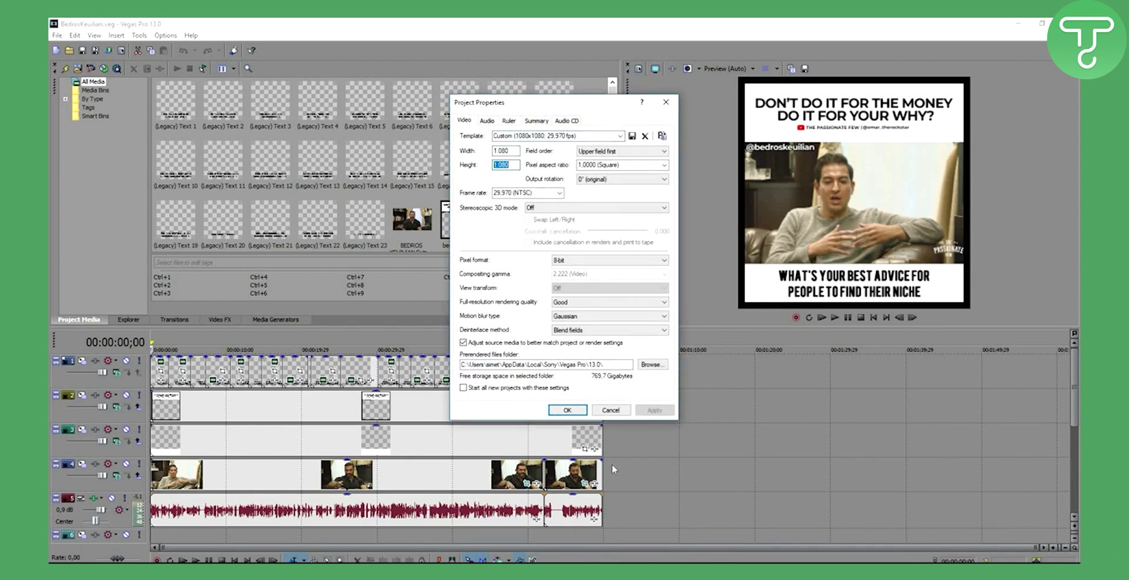
{"action": "left_click", "coordinate": [568, 410]}
{"action": "left_click", "coordinate": [57, 35]}
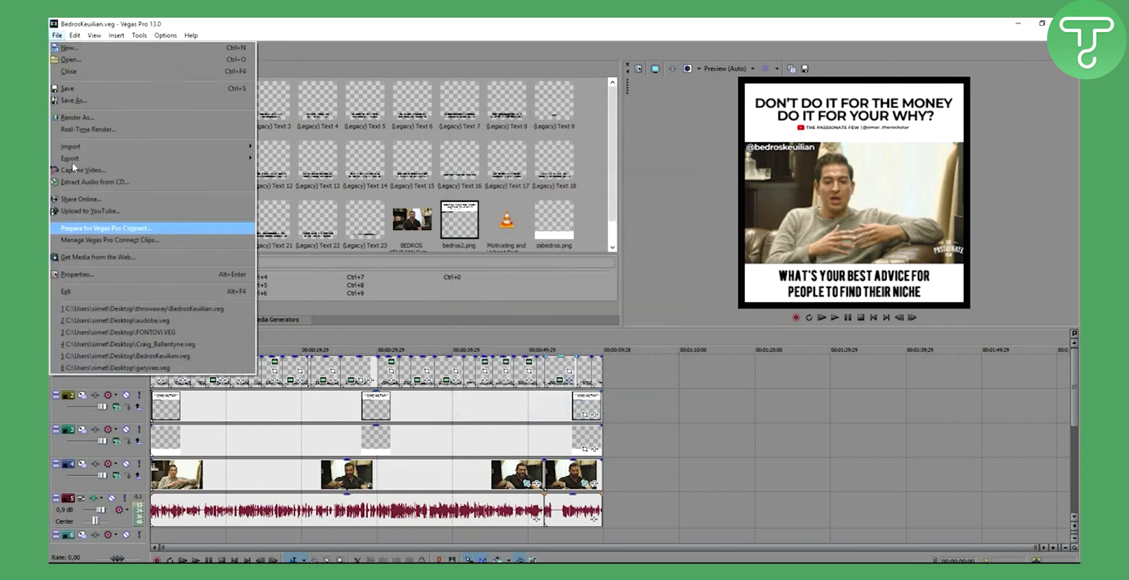
Open Render As, choose THE PASSIONATE FEW template, and view its custom 1080x1080, 60 fps settings.
{"action": "left_click", "coordinate": [75, 118]}
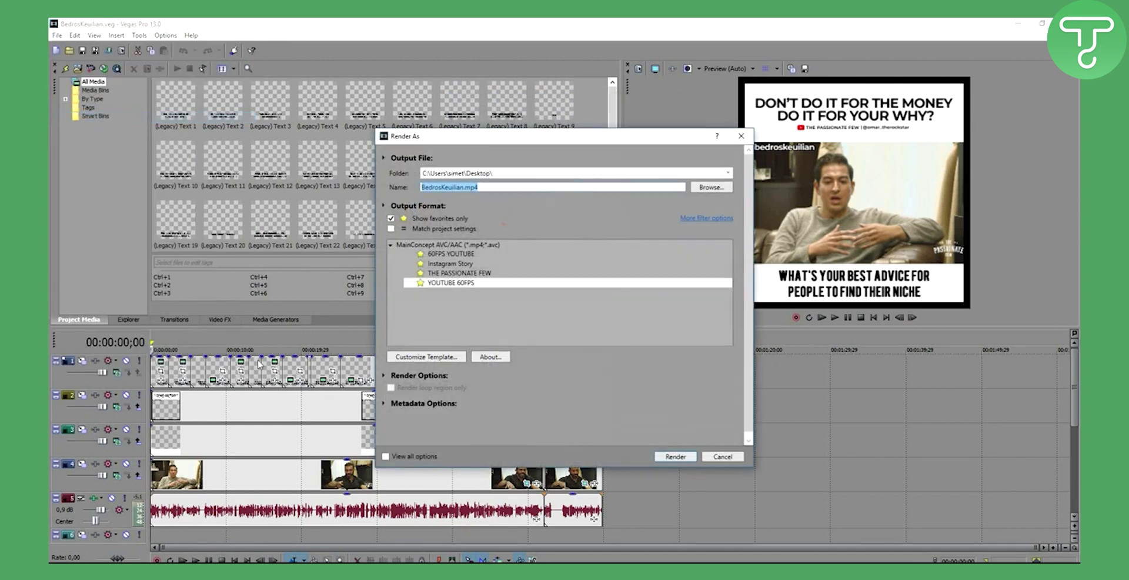
{"action": "left_click", "coordinate": [471, 273]}
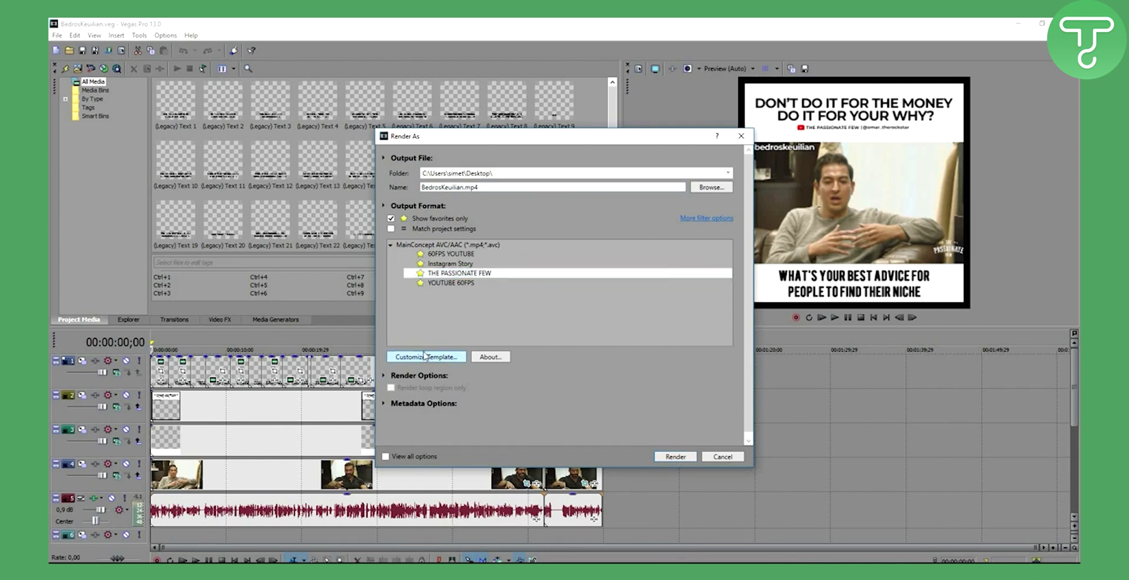
{"action": "left_click", "coordinate": [428, 357]}
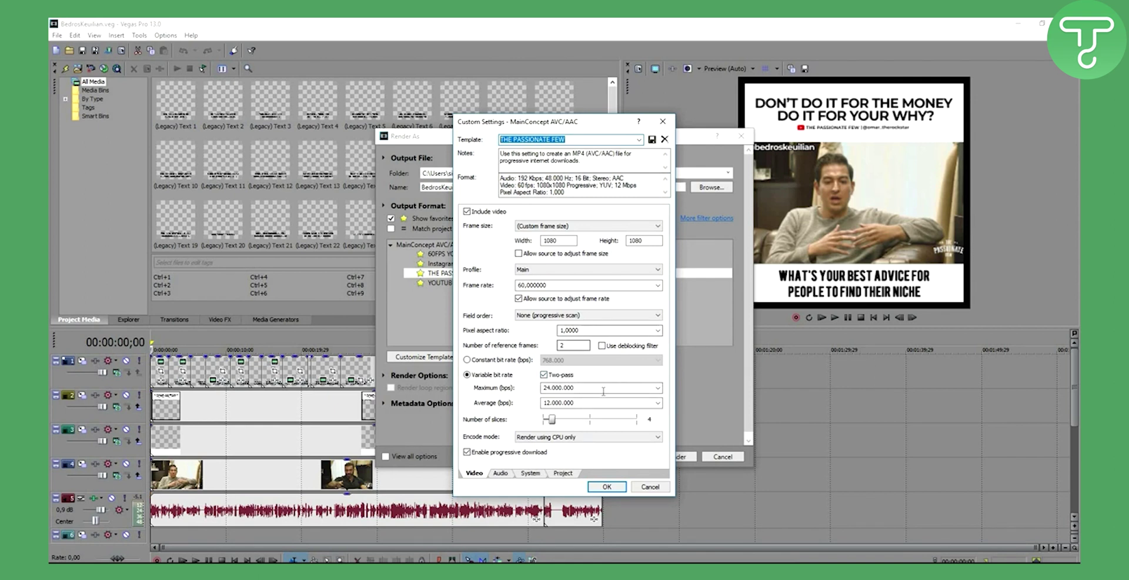
{"action": "left_click", "coordinate": [502, 474]}
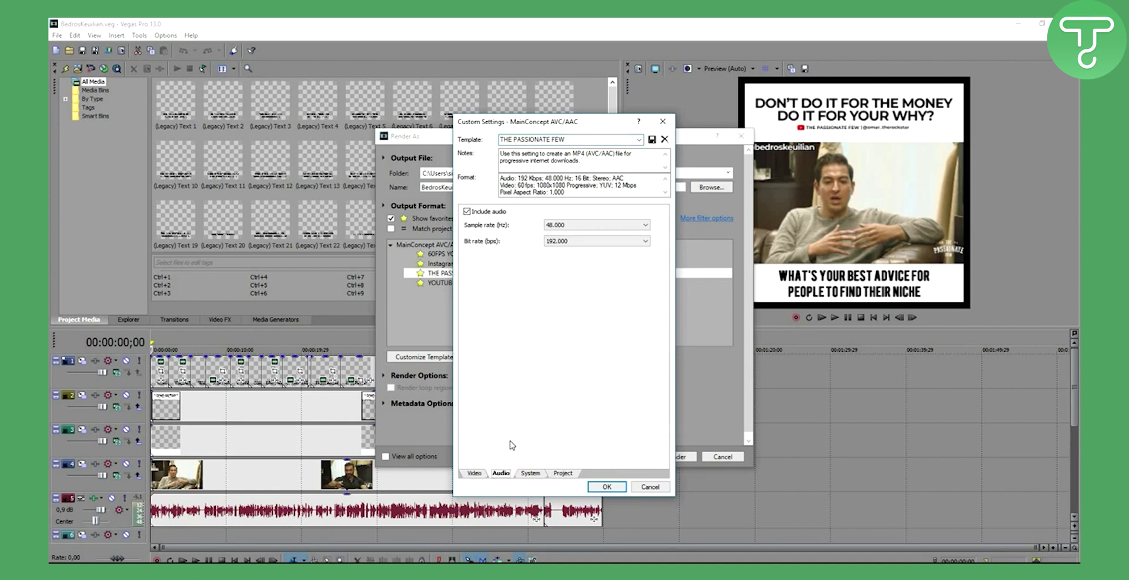
{"action": "left_click", "coordinate": [530, 473]}
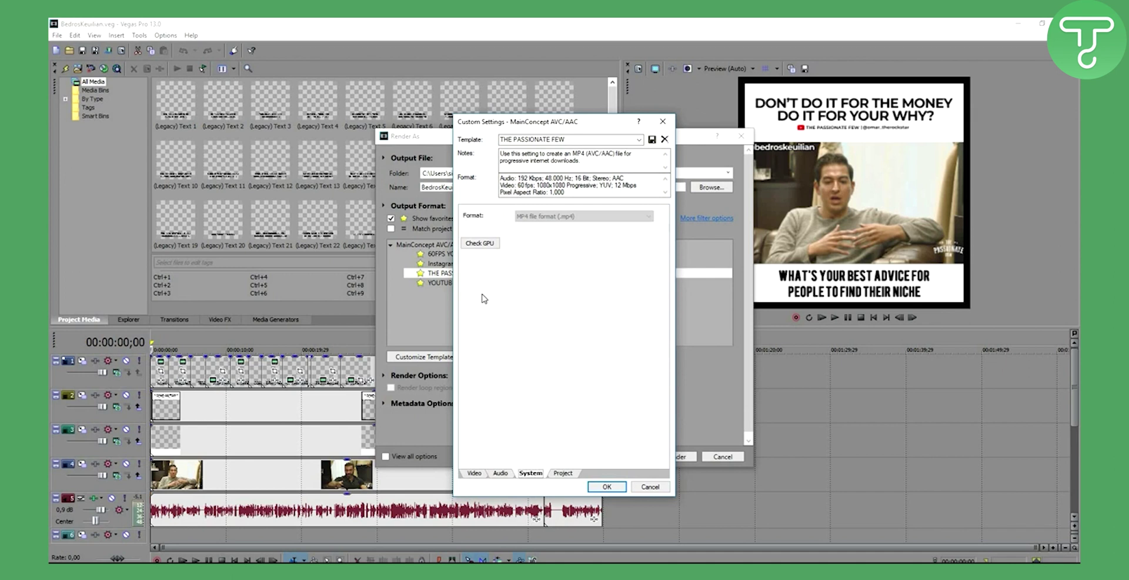
{"action": "left_click", "coordinate": [563, 474]}
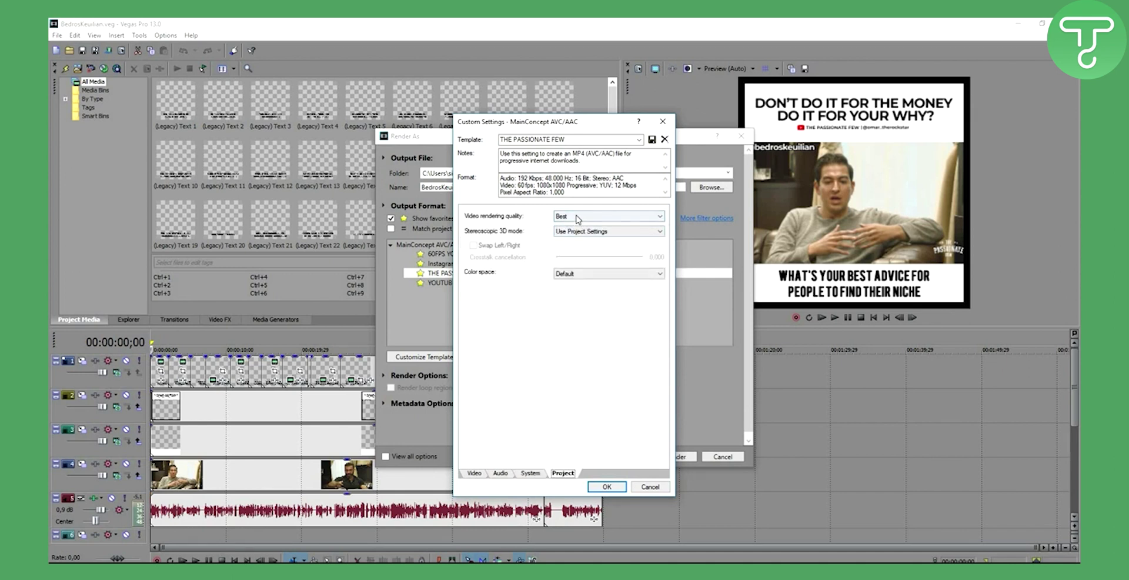
{"action": "left_click", "coordinate": [485, 474]}
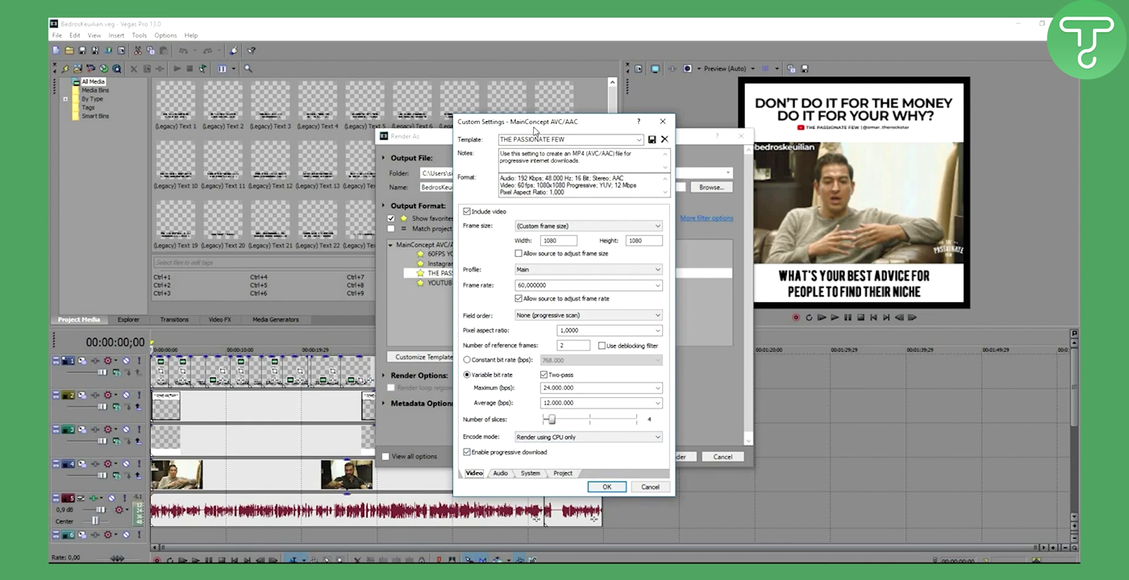
{"action": "left_click_drag", "start_coordinate": [503, 118], "coordinate": [504, 110]}
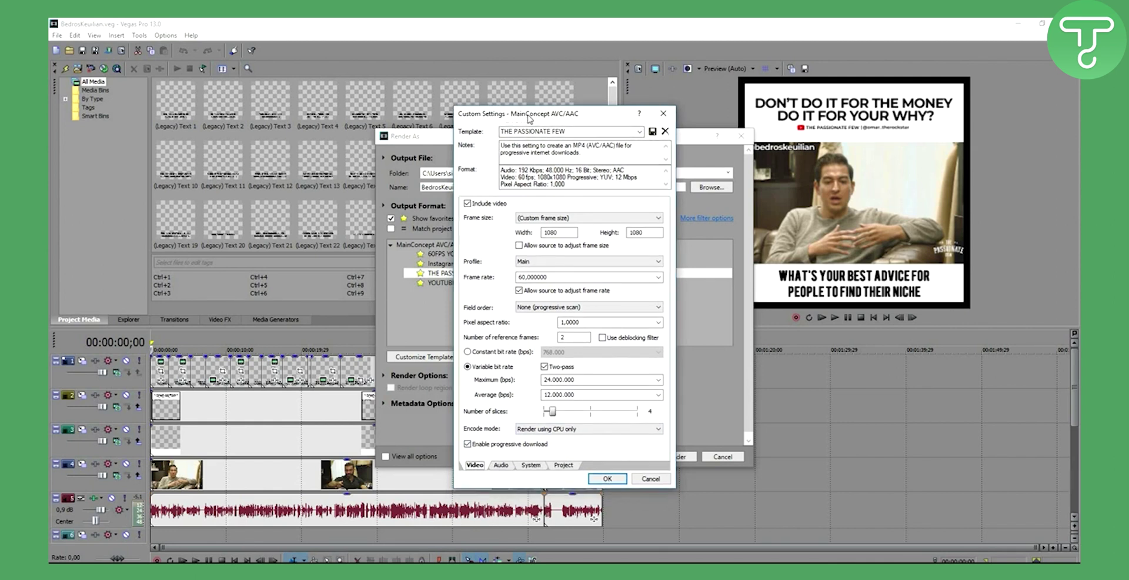
{"action": "left_click_drag", "start_coordinate": [569, 119], "coordinate": [778, 126]}
{"action": "left_click", "coordinate": [714, 138]}
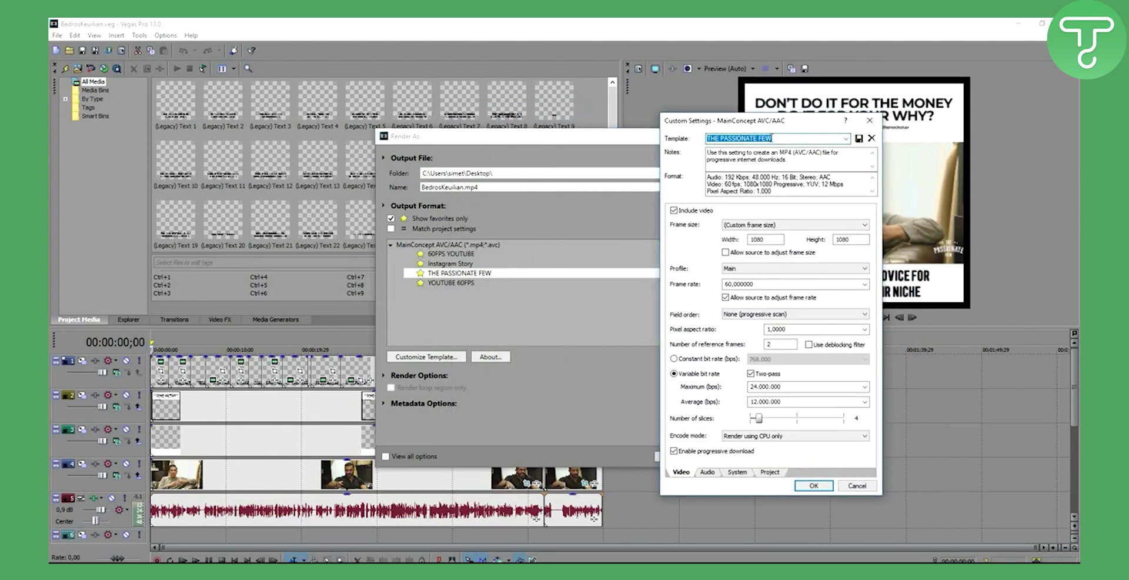
Keep THE PASSIONATE FEW as the selected template and accept the custom settings.
{"action": "left_click", "coordinate": [845, 139]}
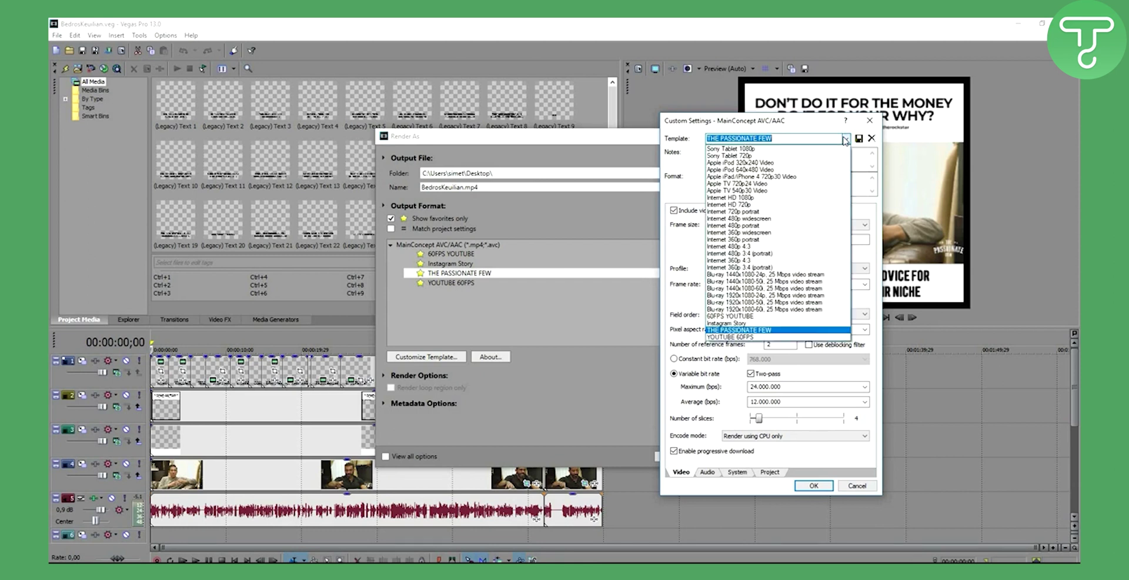
{"action": "left_click", "coordinate": [782, 131]}
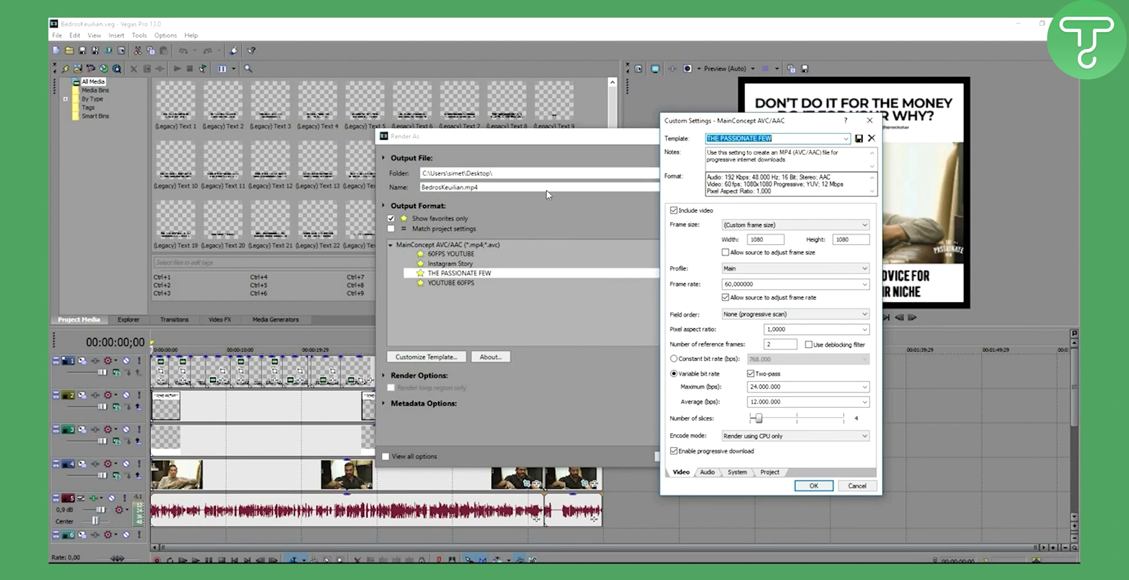
{"action": "left_click", "coordinate": [814, 486]}
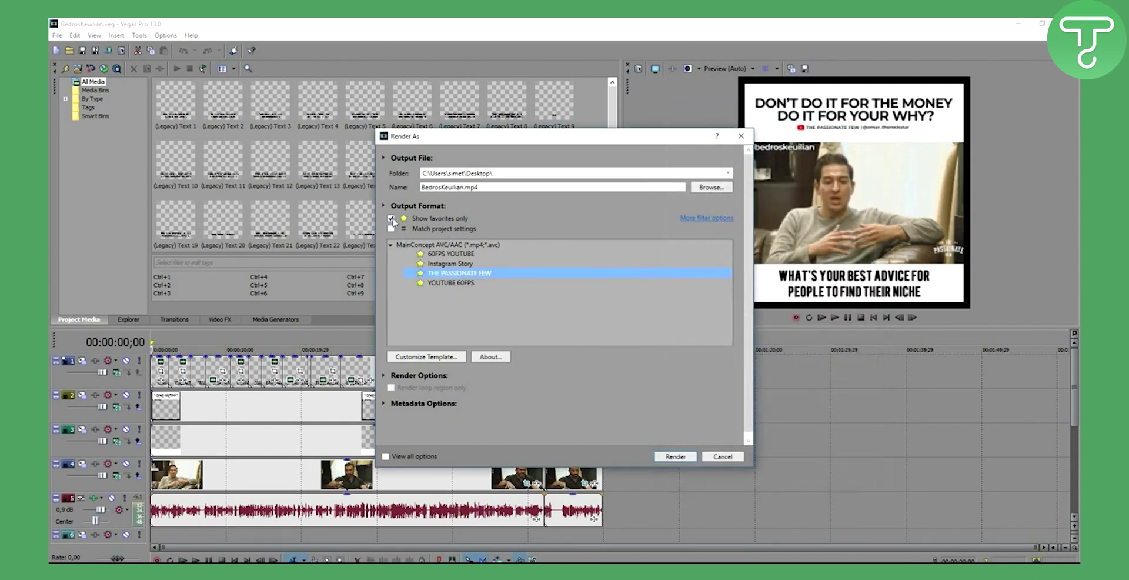
{"action": "left_click", "coordinate": [392, 219]}
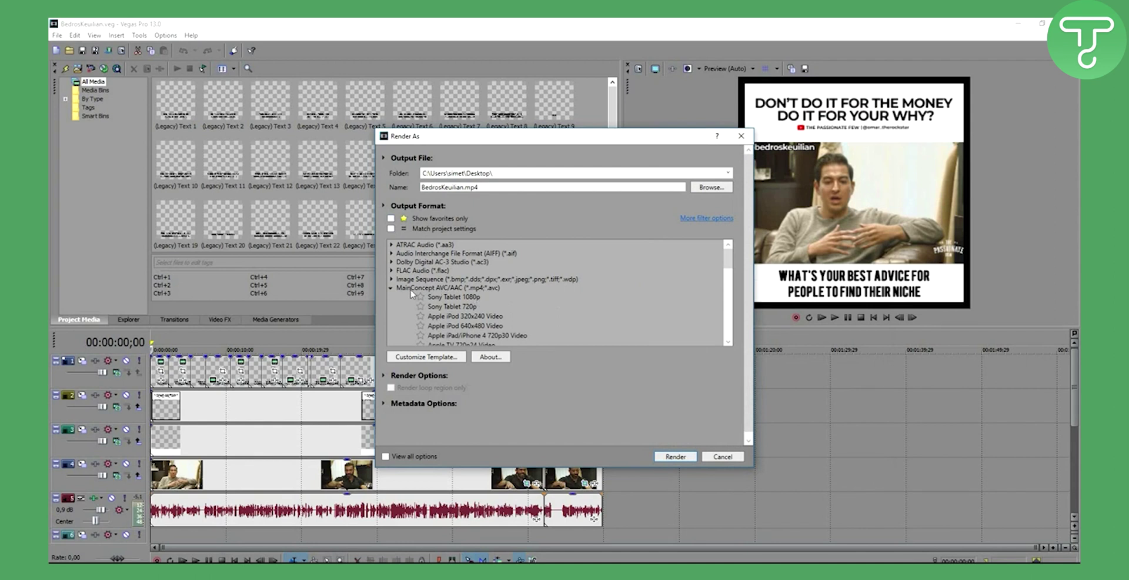
{"action": "left_click", "coordinate": [443, 288]}
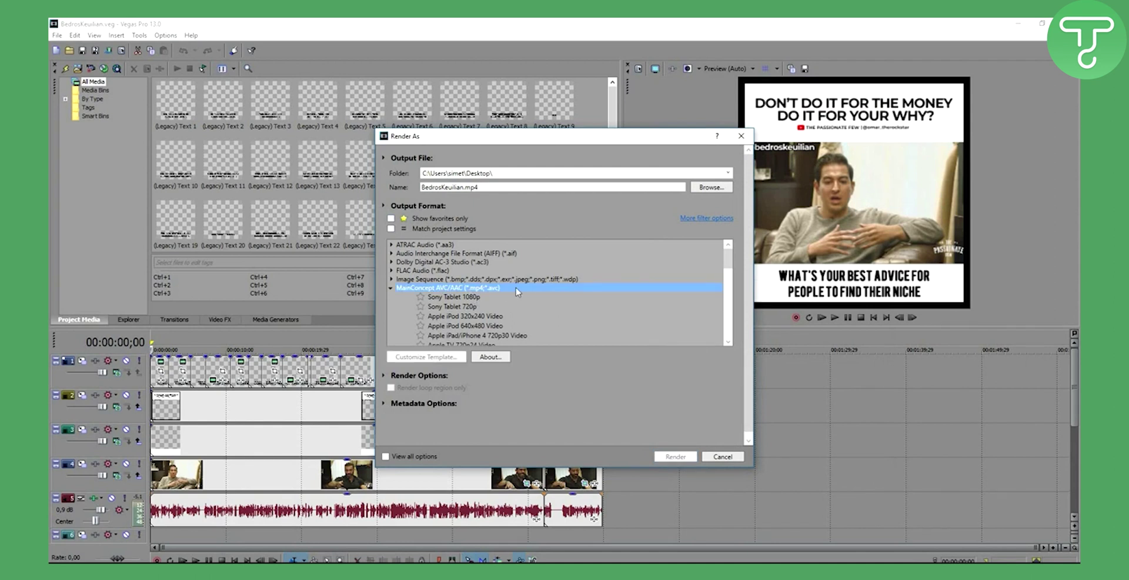
{"action": "scroll", "coordinate": [517, 292], "scroll_direction": "down", "scroll_amount": 7}
{"action": "scroll", "coordinate": [494, 291], "scroll_direction": "down", "scroll_amount": 3}
{"action": "scroll", "coordinate": [491, 294], "scroll_direction": "up", "scroll_amount": 5}
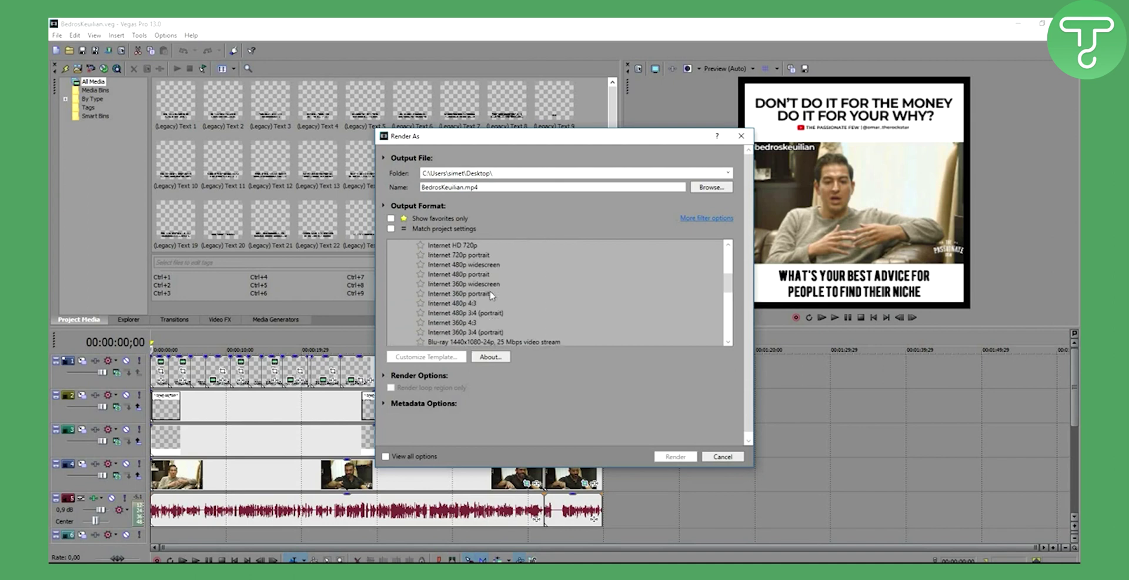
{"action": "scroll", "coordinate": [492, 295], "scroll_direction": "up", "scroll_amount": 2}
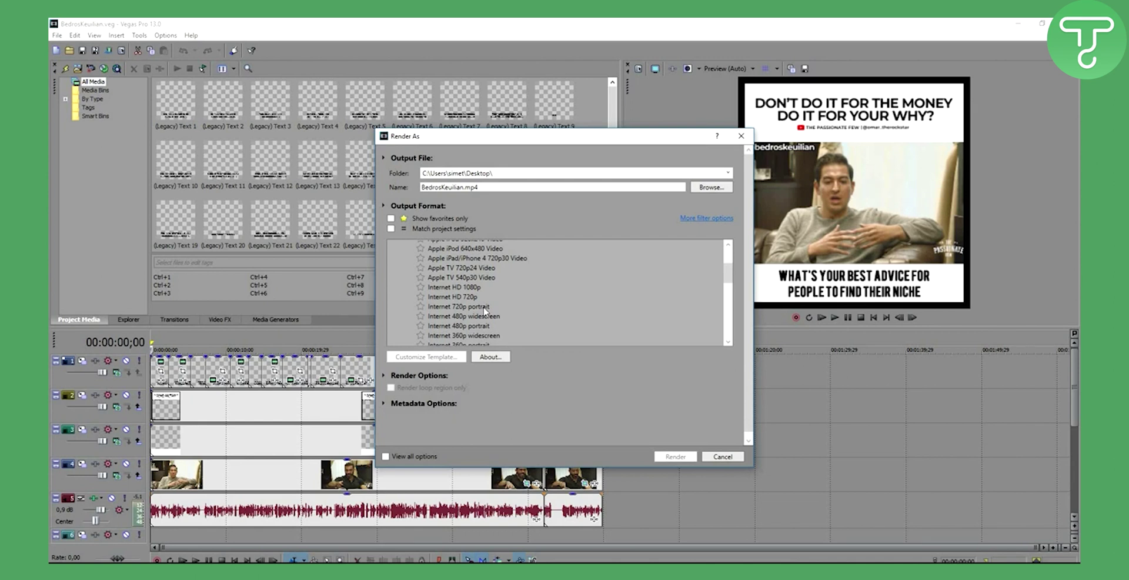
{"action": "scroll", "coordinate": [484, 310], "scroll_direction": "up", "scroll_amount": 1}
{"action": "left_click", "coordinate": [473, 314]}
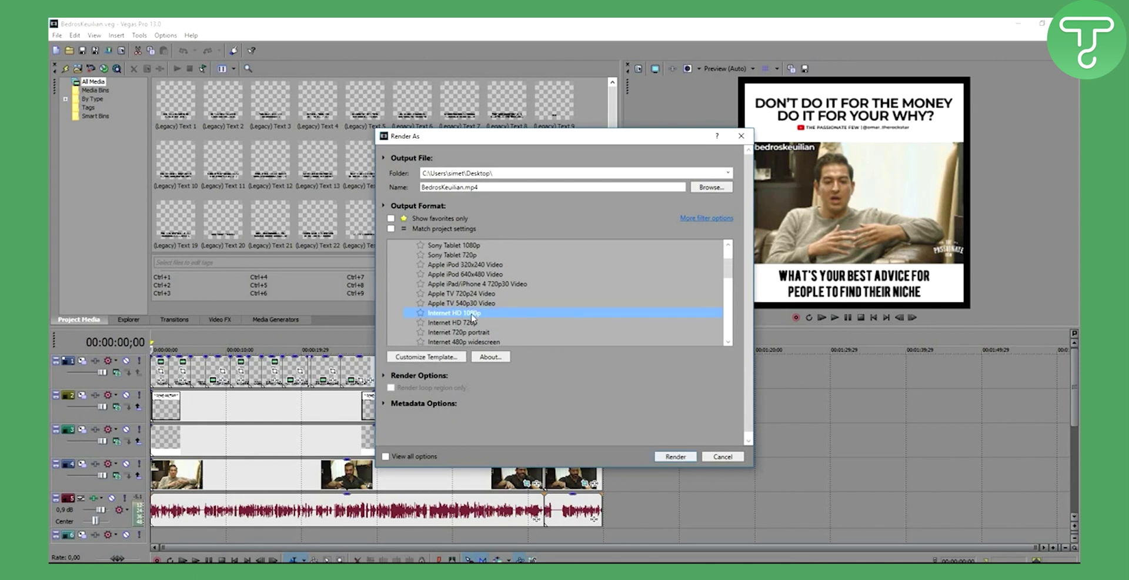
{"action": "left_click", "coordinate": [415, 358]}
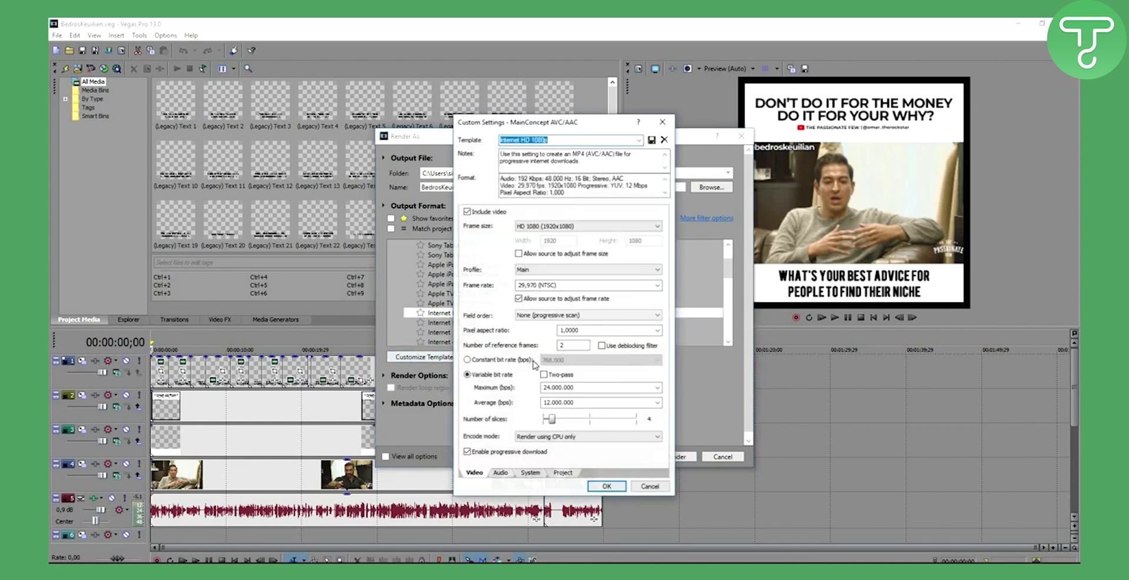
{"action": "left_click", "coordinate": [663, 122]}
{"action": "left_click", "coordinate": [391, 218]}
{"action": "left_click", "coordinate": [442, 274]}
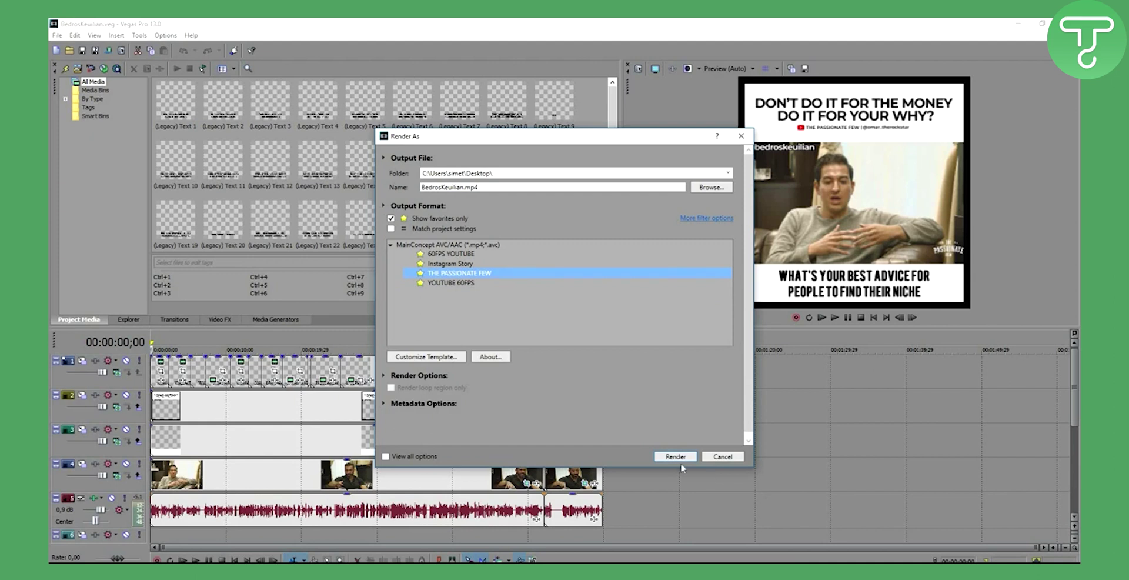
Cancel the Render As dialog without rendering.
{"action": "left_click", "coordinate": [722, 457]}
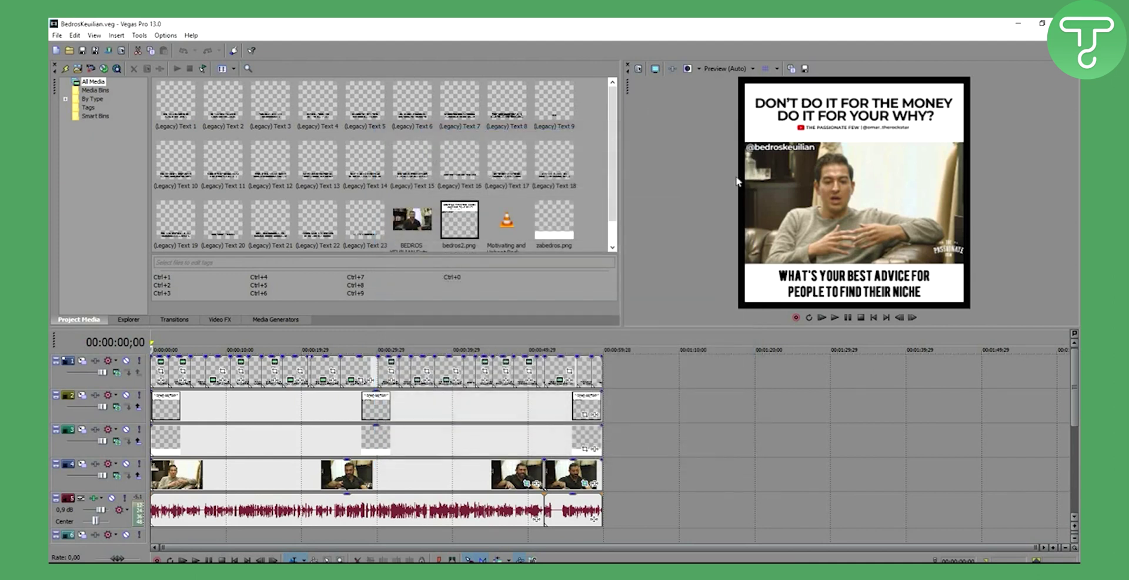